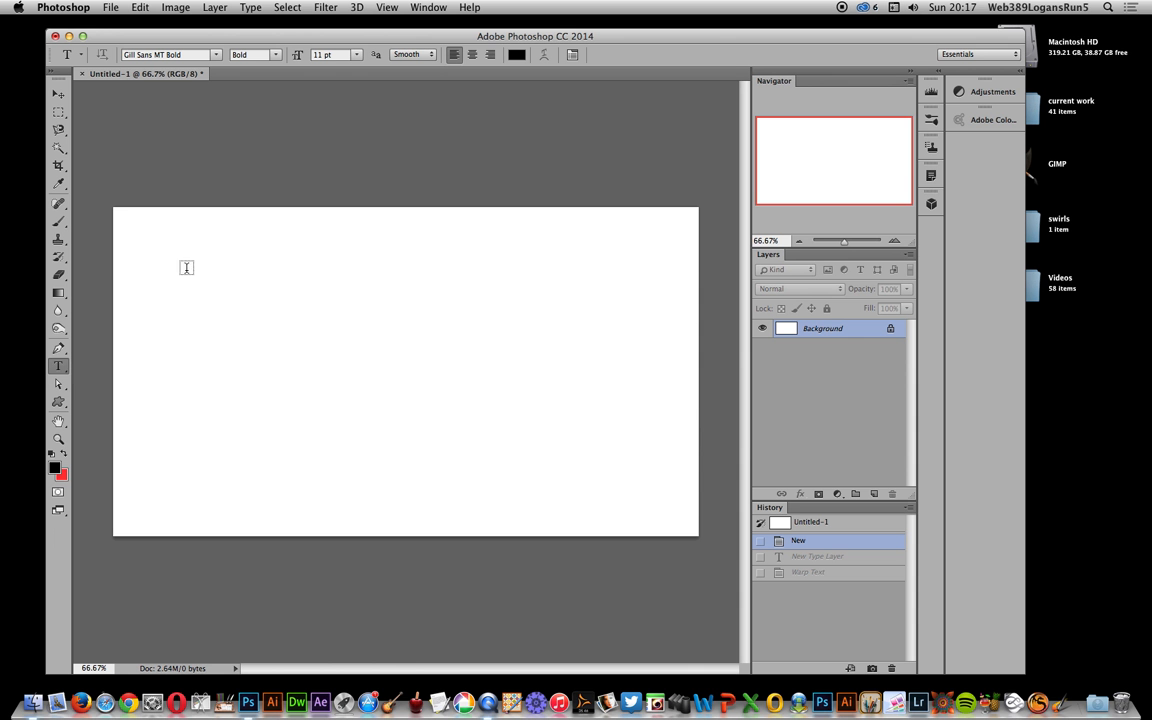
# Step: Draw a paragraph text box across the middle of the canvas and fill it with Lorem Ipsum placeholder text
pyautogui.moveTo(198, 238); pyautogui.dragTo(600, 502)
pyautogui.press('Escape')
pyautogui.click(245, 8)
# Step: Start Warp Text on the paragraph and choose the Arch style with horizontal orientation
pyautogui.click(256, 10)
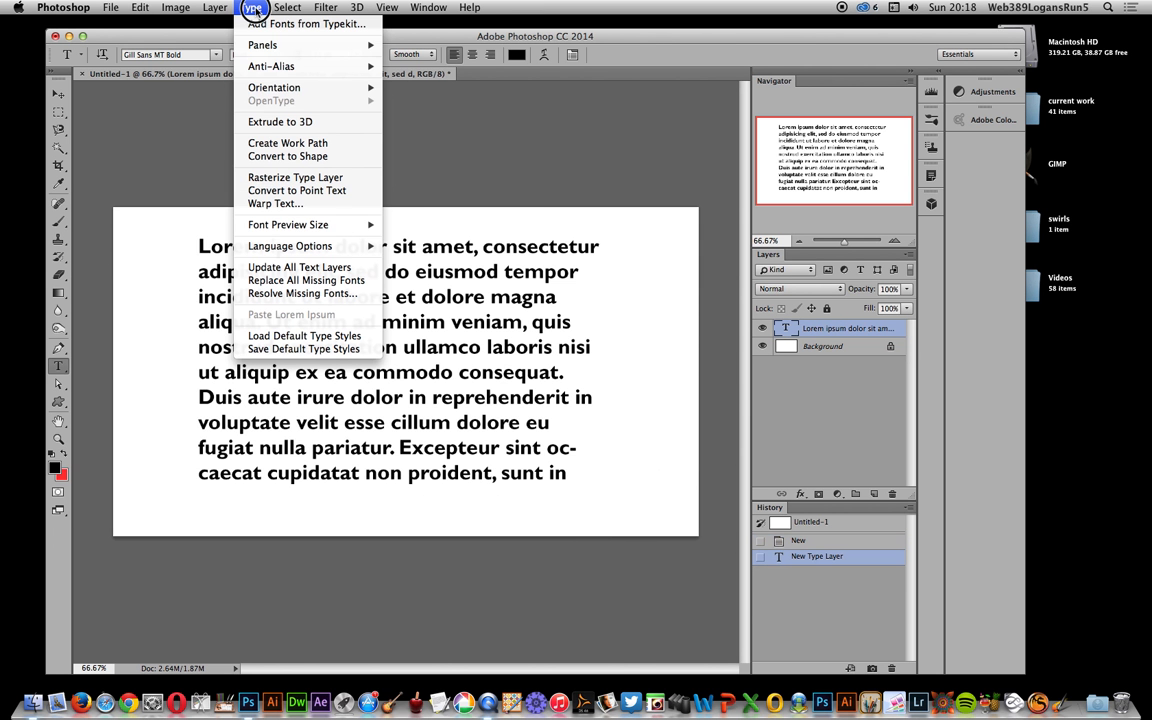
pyautogui.click(271, 204)
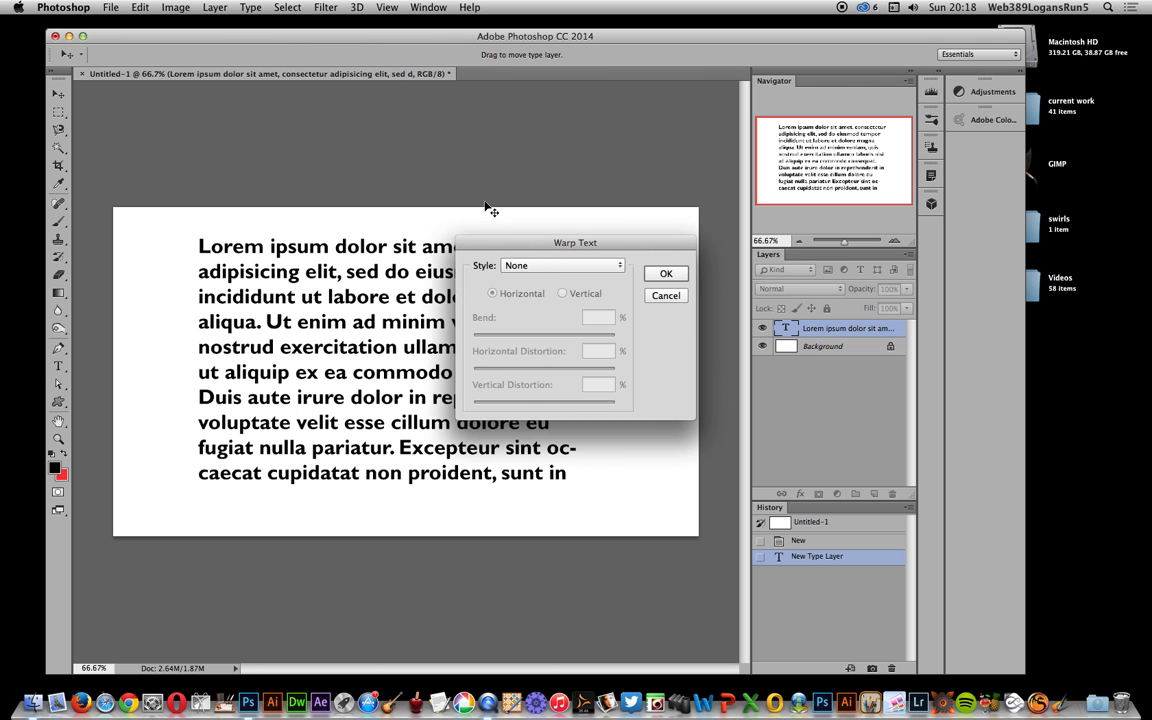
pyautogui.click(547, 266)
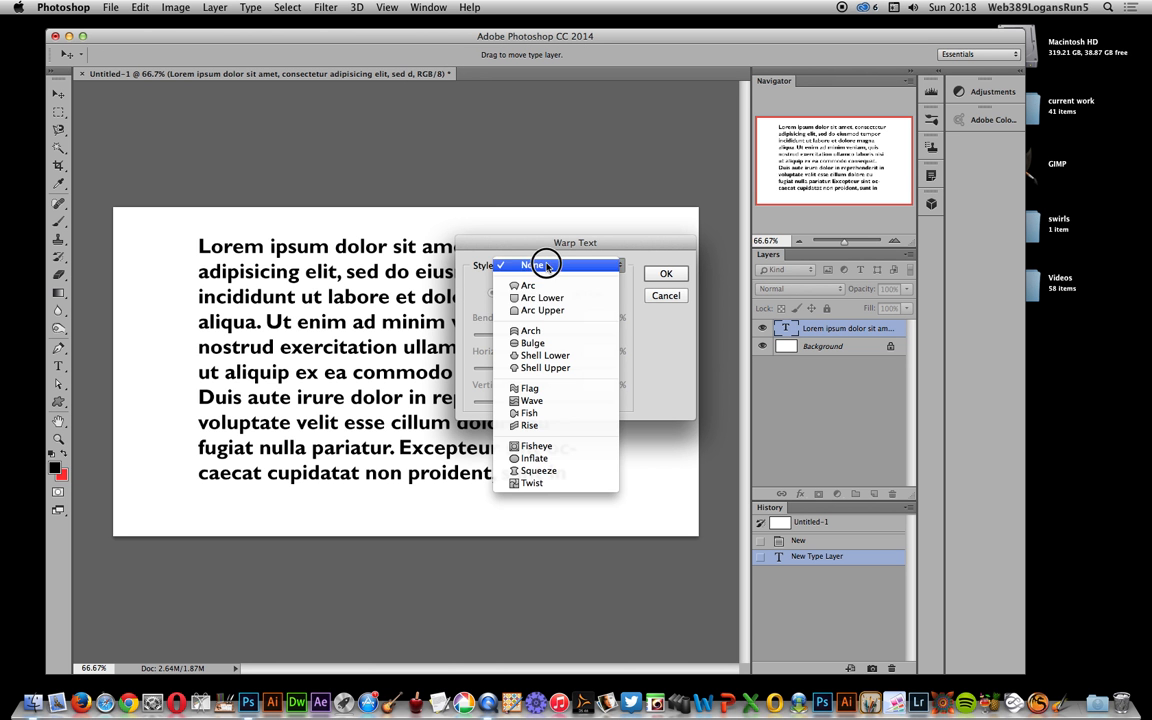
pyautogui.click(541, 331)
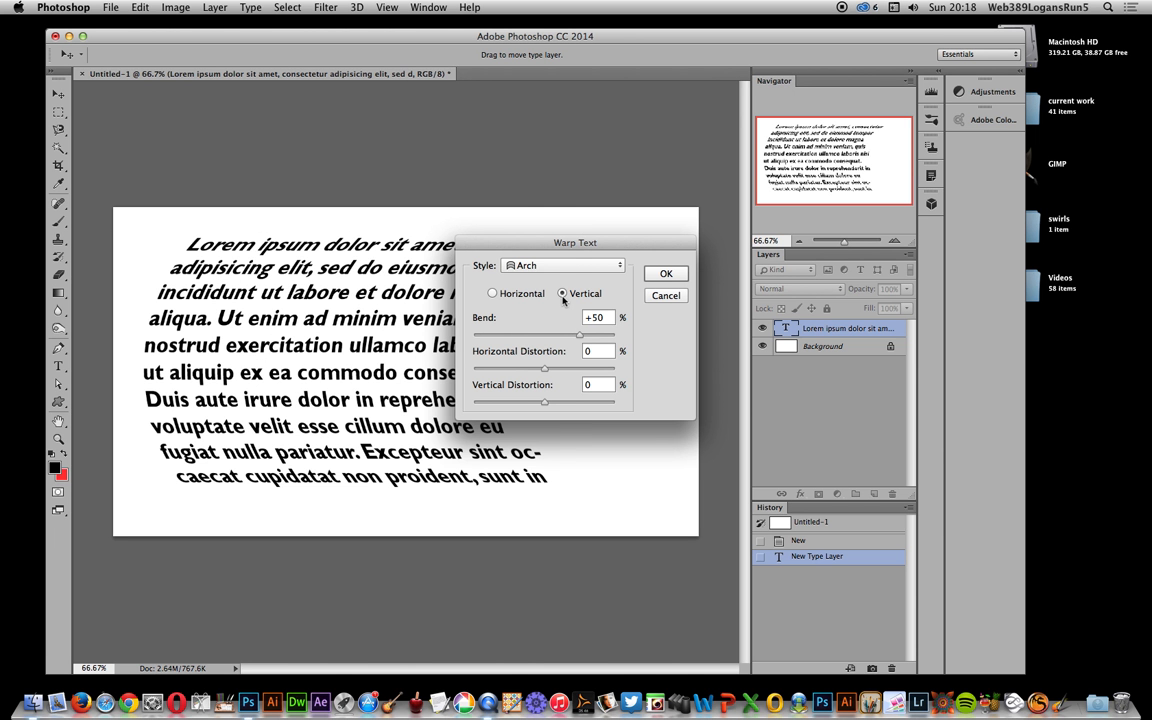
pyautogui.click(560, 265)
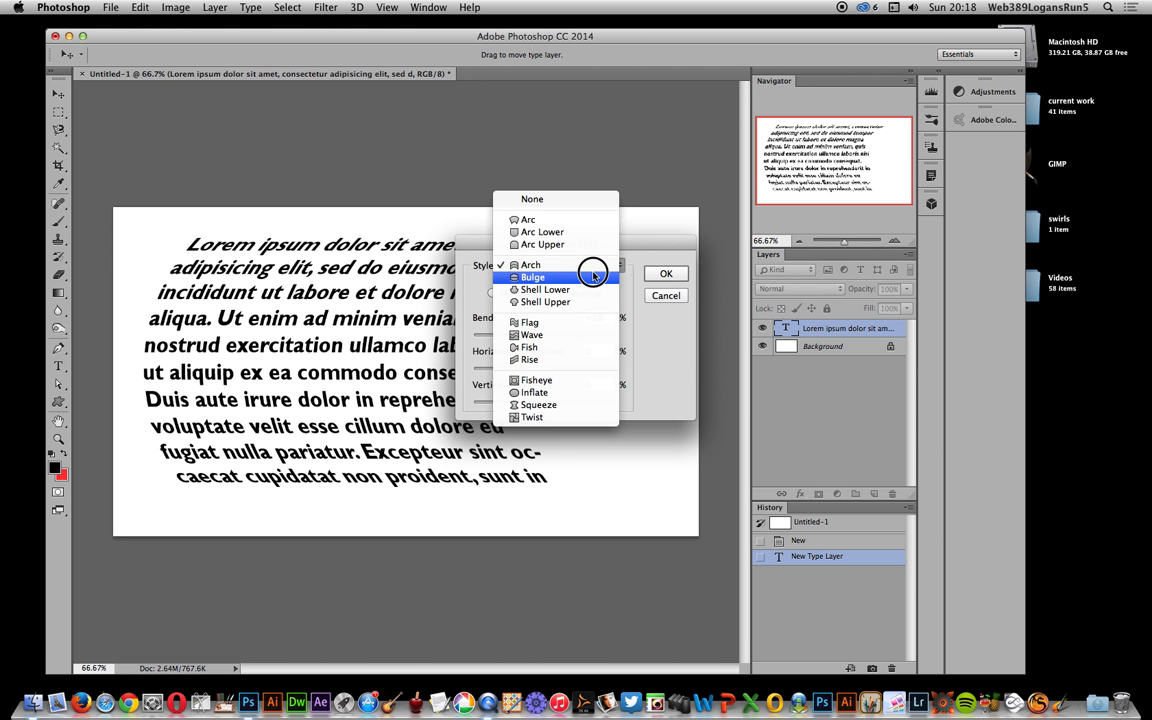
pyautogui.click(592, 277)
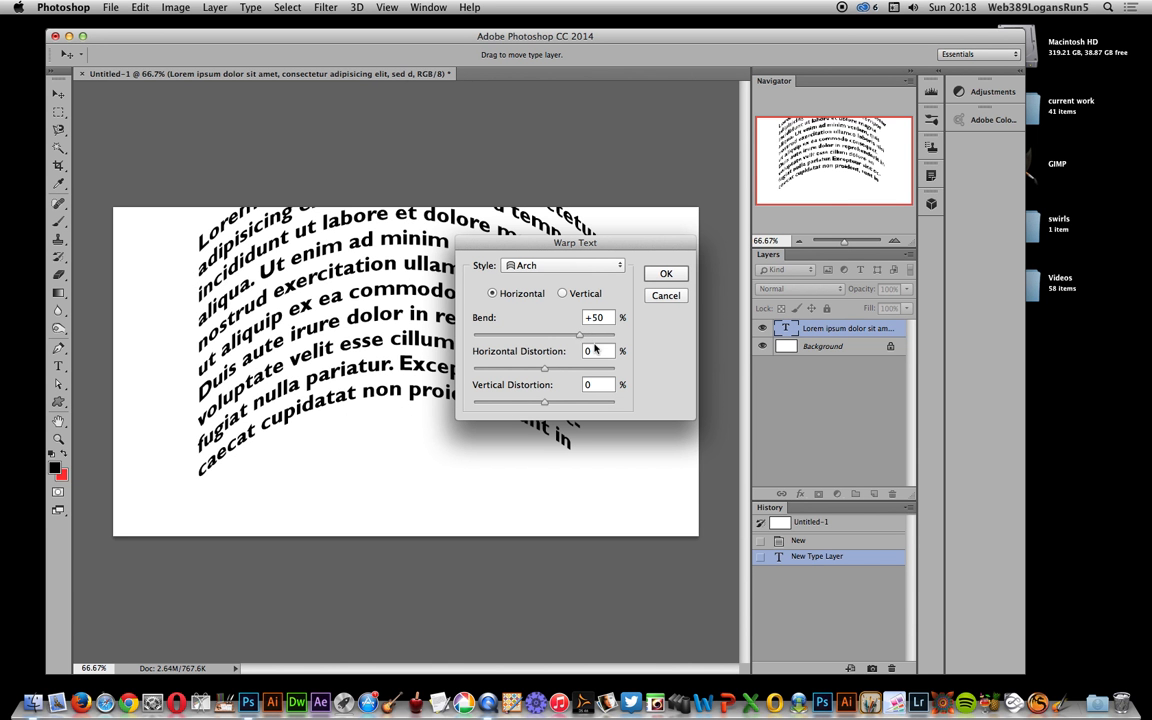
# Step: Set the Arch warp's bend to +70% and its horizontal distortion to +71%, and apply it
pyautogui.moveTo(581, 336); pyautogui.dragTo(611, 335)
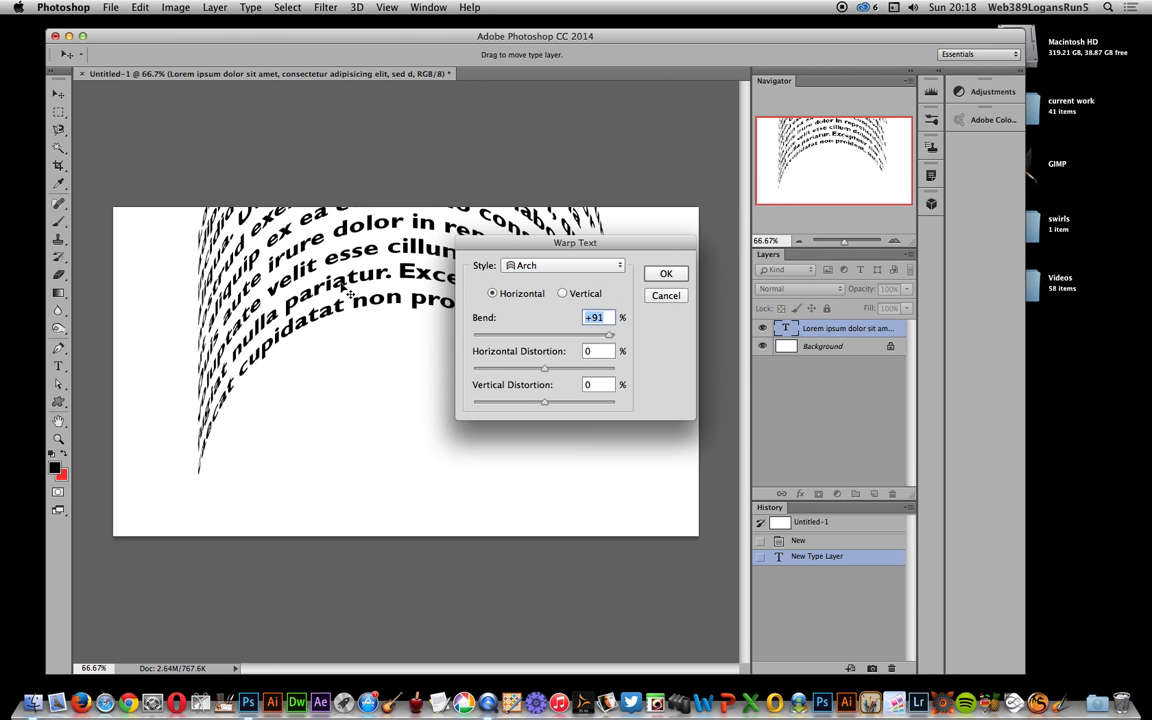
pyautogui.moveTo(609, 339); pyautogui.dragTo(595, 335)
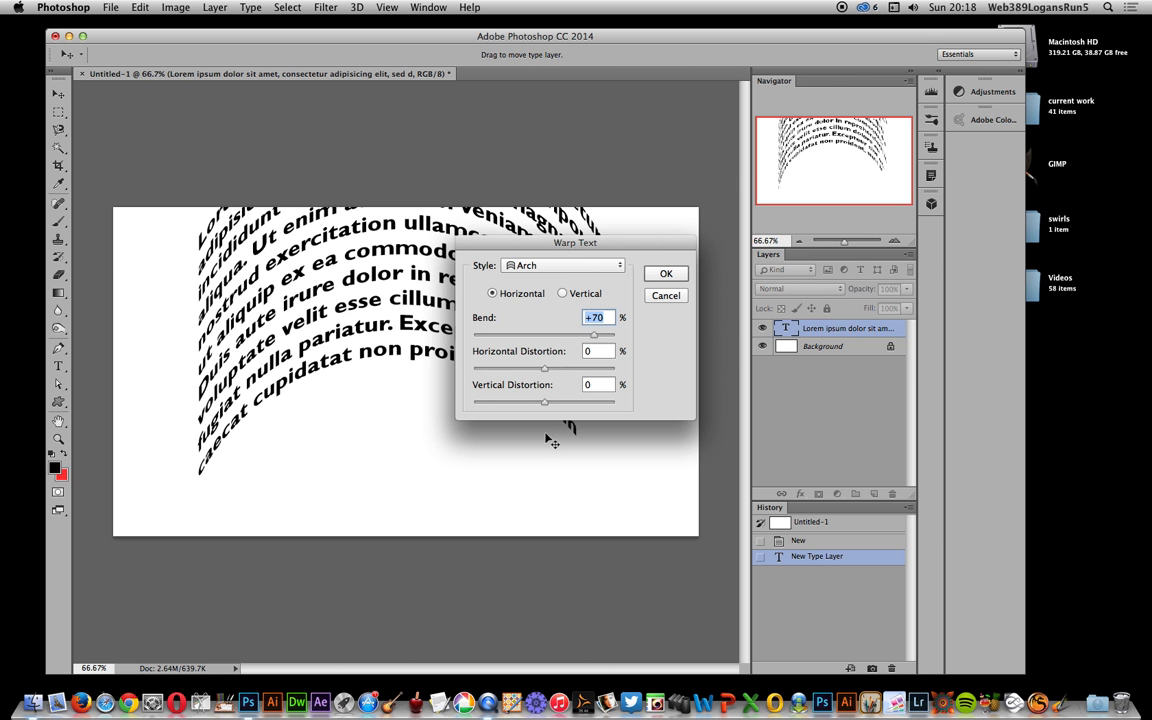
pyautogui.moveTo(545, 368); pyautogui.dragTo(595, 370)
pyautogui.moveTo(569, 250); pyautogui.dragTo(774, 337)
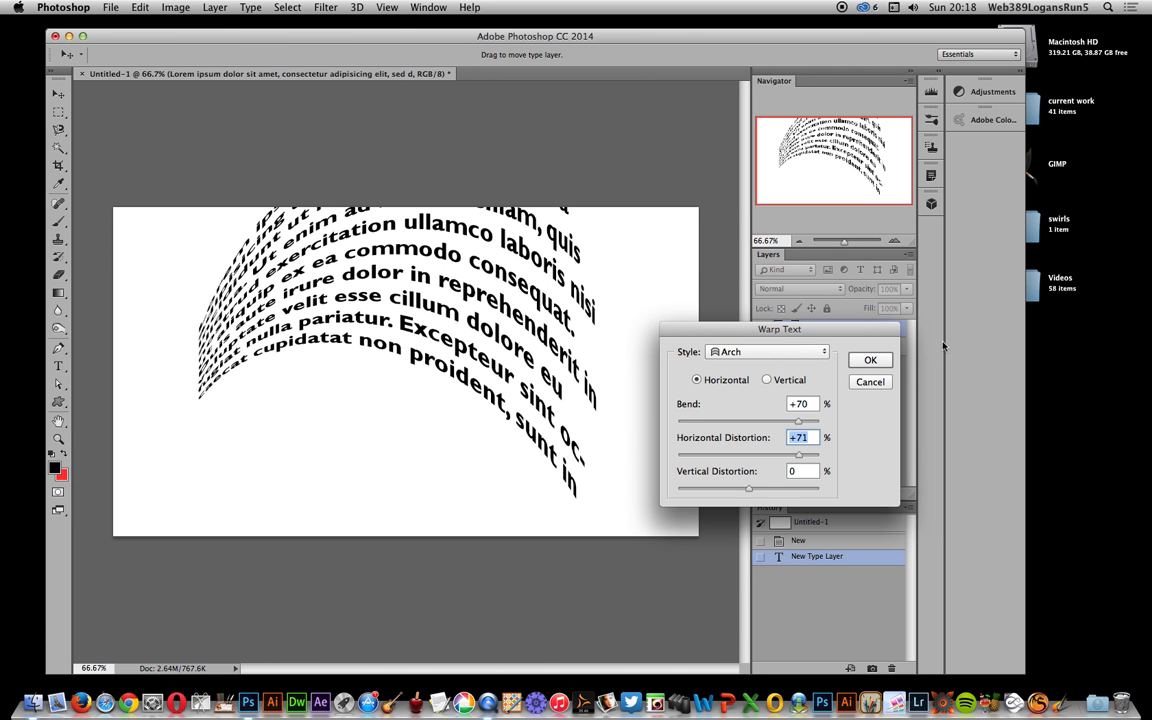
pyautogui.click(869, 360)
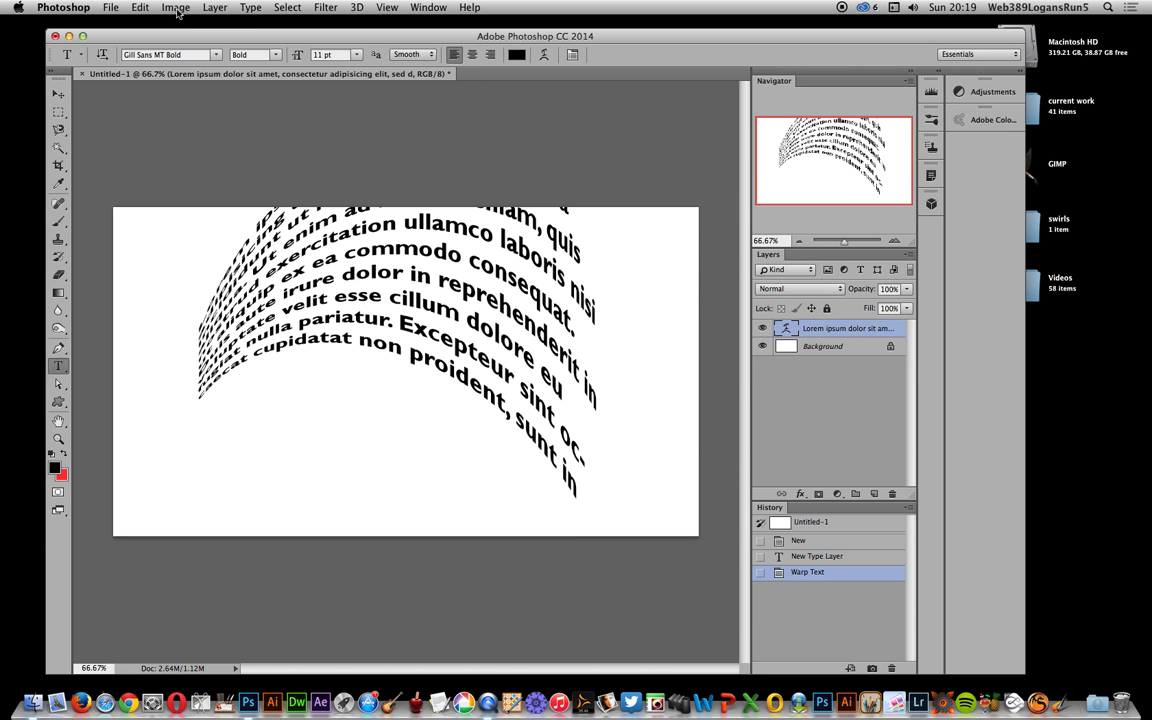
# Step: Convert the warped text layer to a shape and display its transform bounding box
pyautogui.click(249, 7)
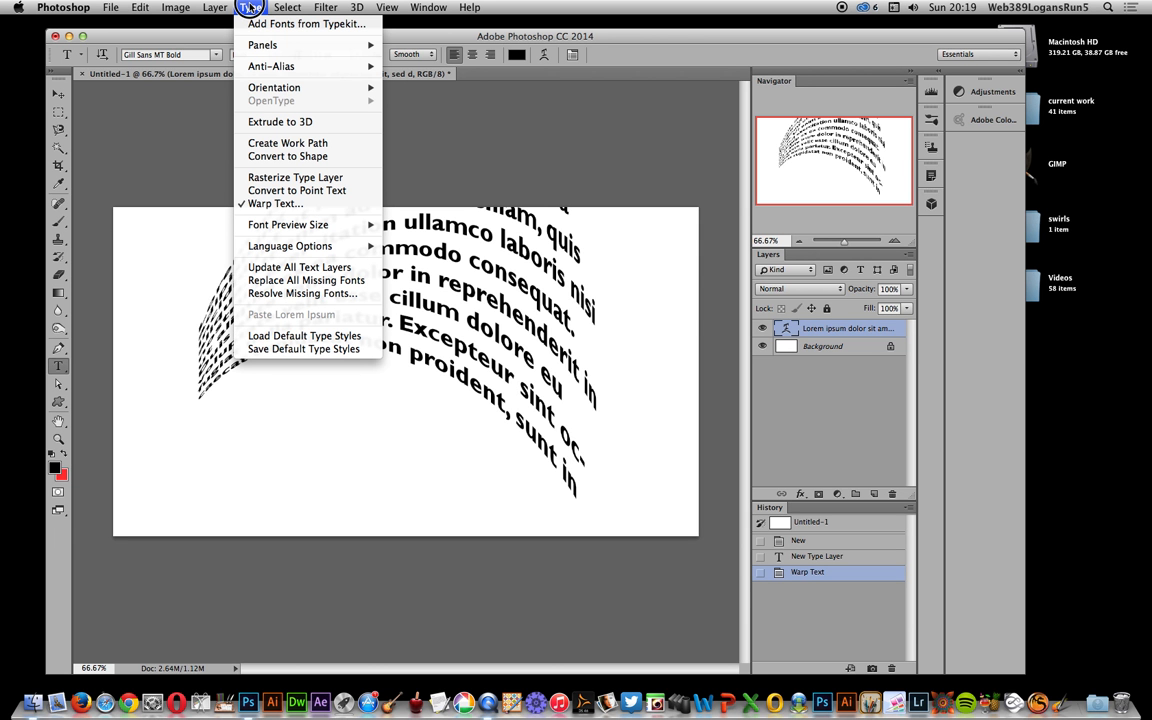
pyautogui.click(282, 157)
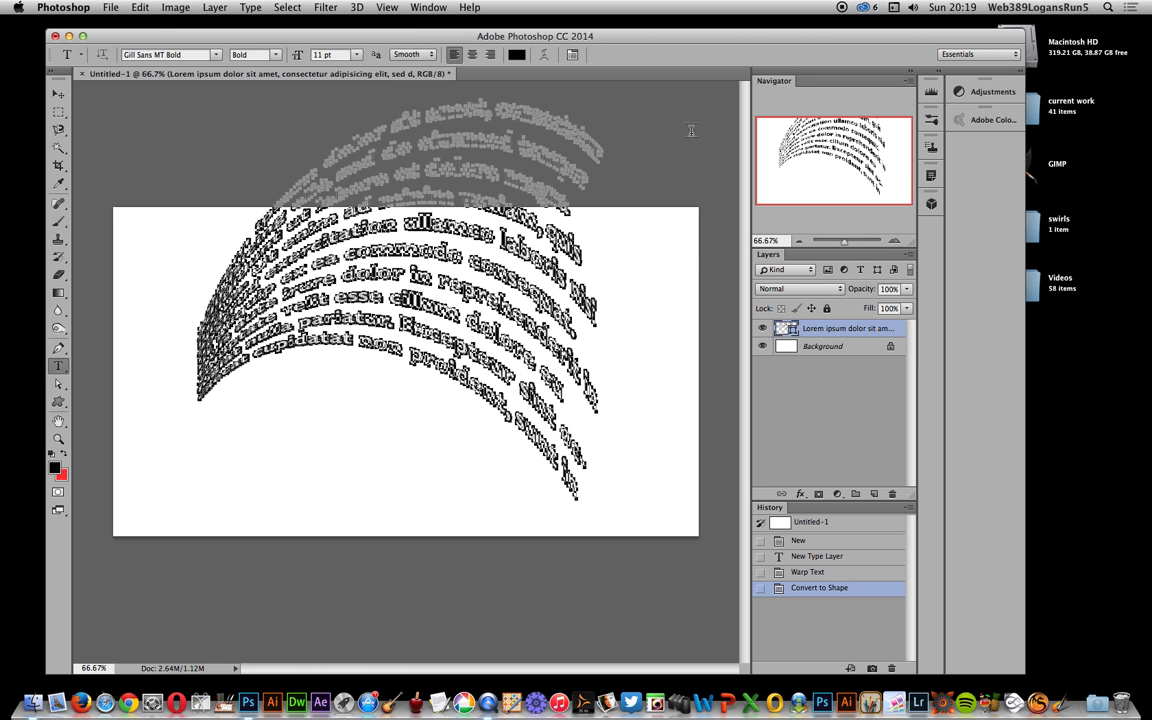
pyautogui.press('v')
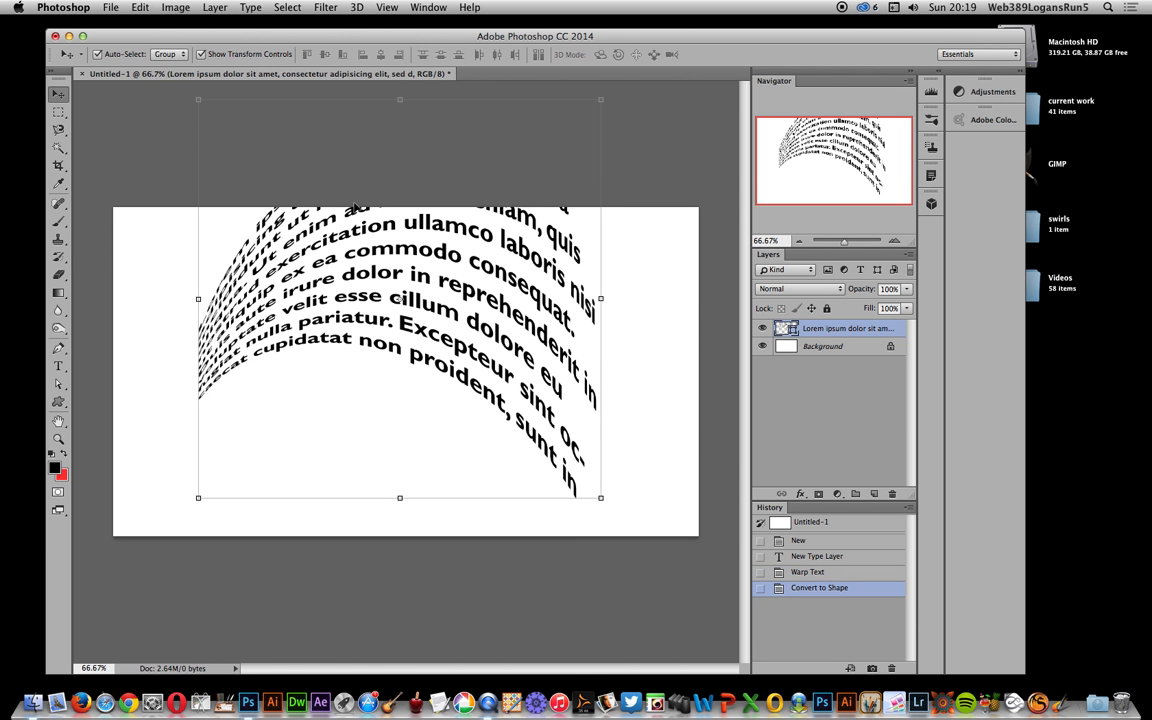
# Step: Start a Warp transform on the text shape and pull its lower-left mesh intersection downward and outward
pyautogui.click(140, 8)
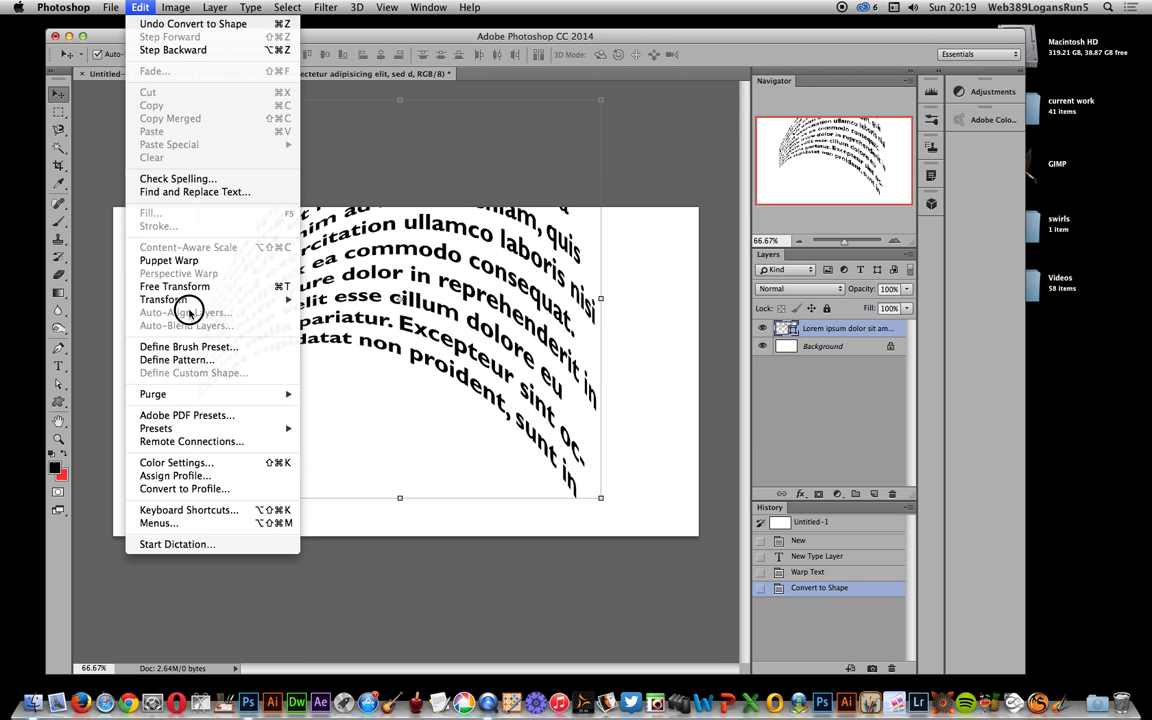
pyautogui.moveTo(188, 303)
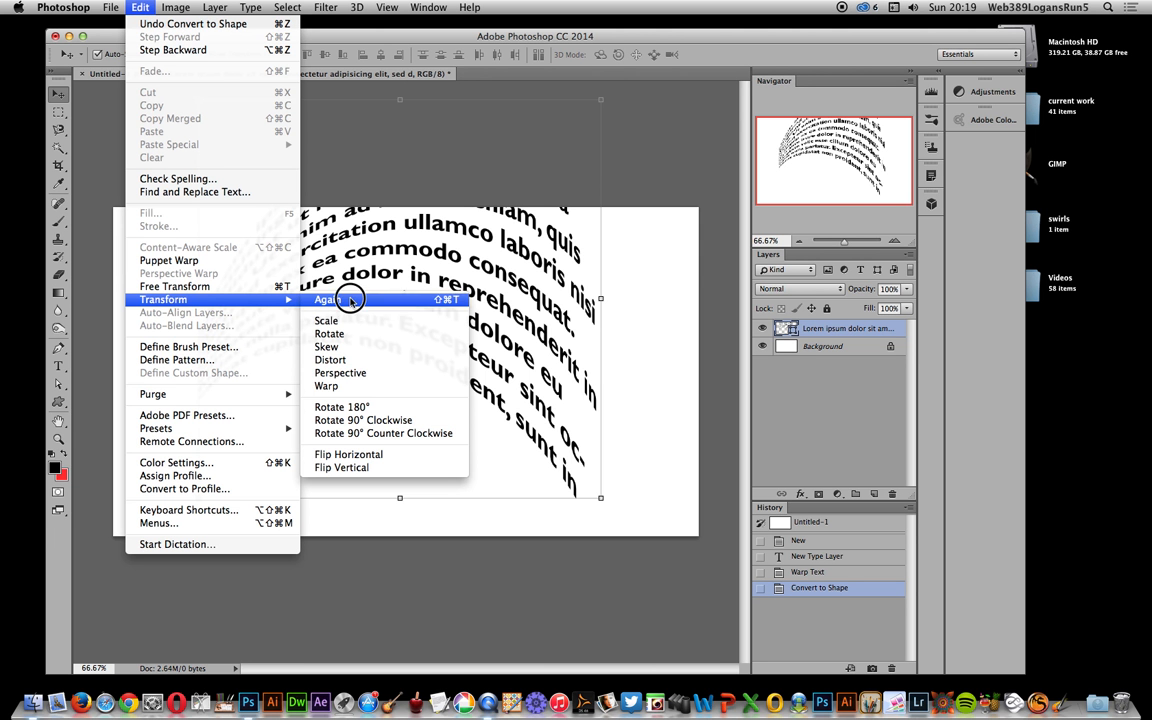
pyautogui.click(342, 386)
pyautogui.moveTo(342, 386); pyautogui.dragTo(354, 373)
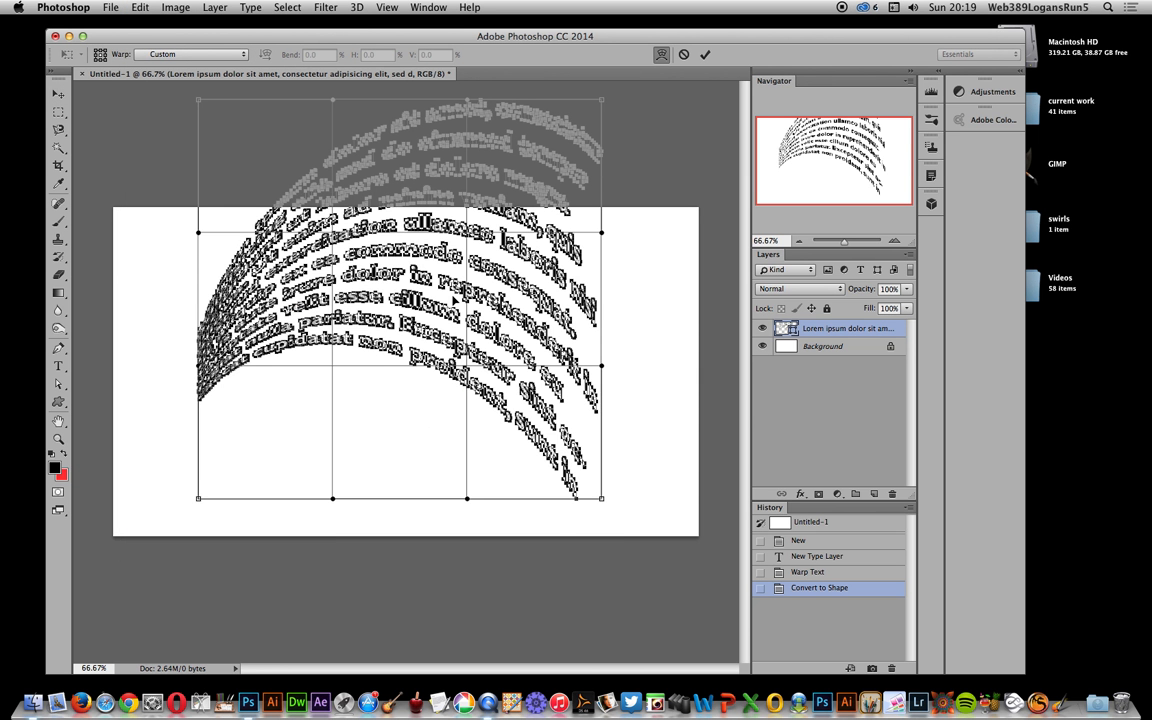
pyautogui.moveTo(322, 373); pyautogui.dragTo(263, 437)
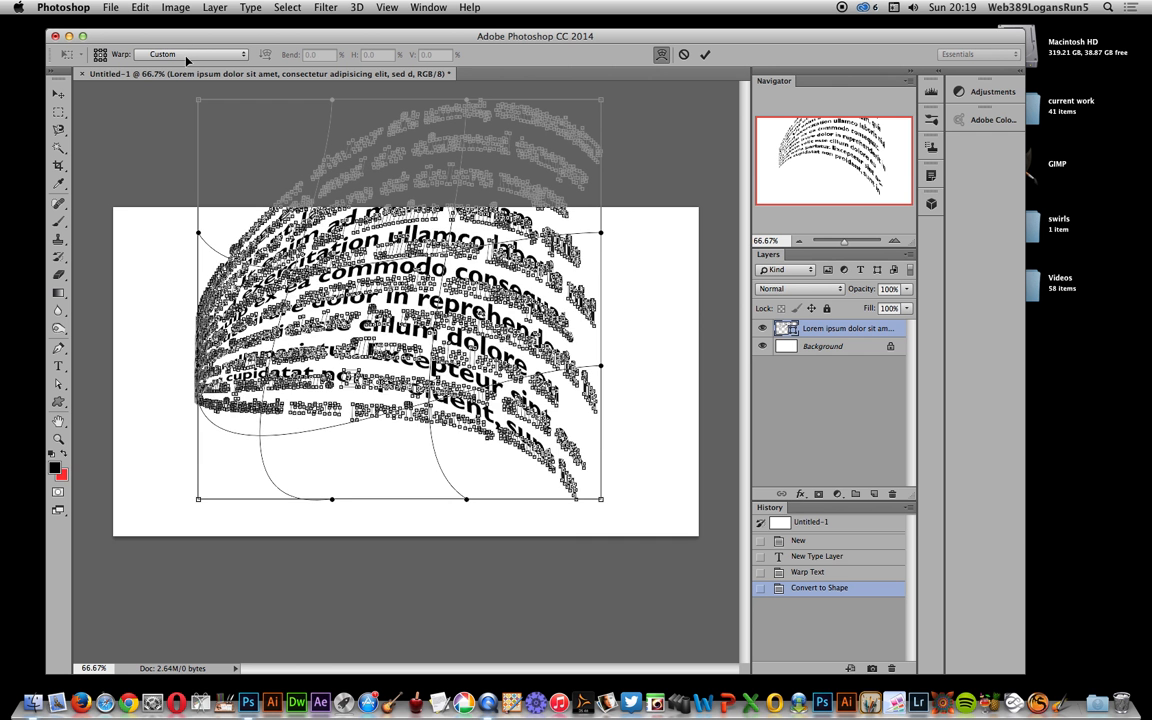
# Step: Switch the transform to the Wave warp style with a 55.4% bend, adjust its distortion, and apply it
pyautogui.moveTo(188, 58); pyautogui.dragTo(186, 188)
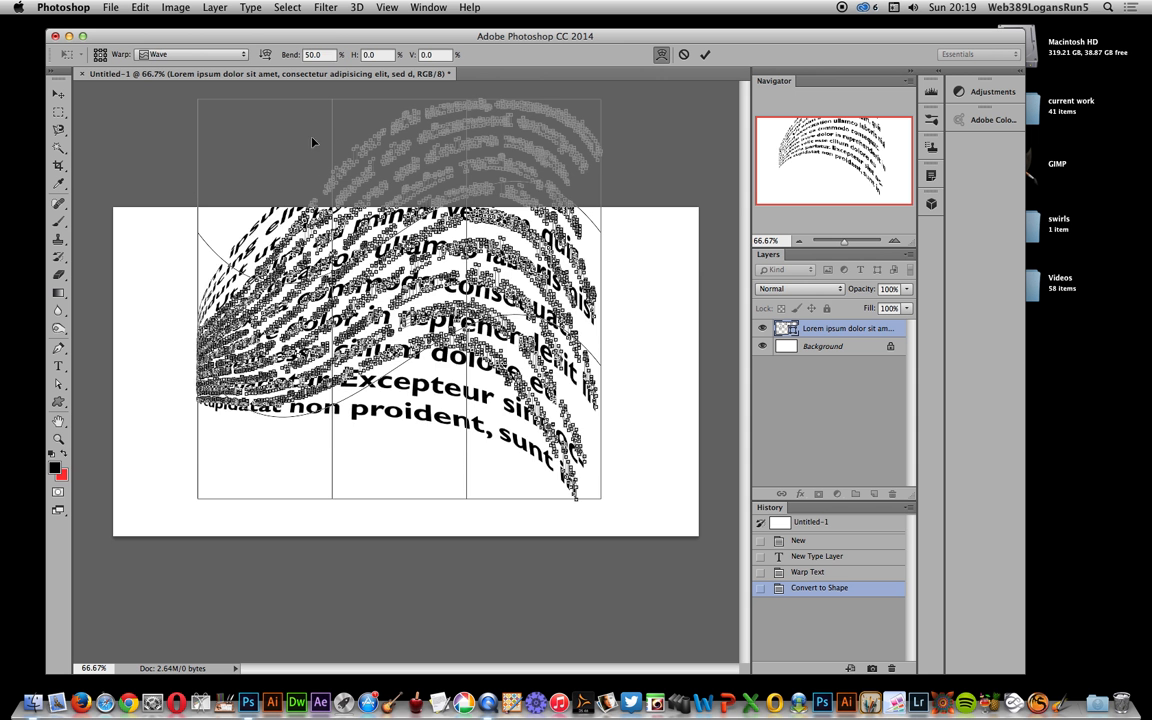
pyautogui.moveTo(289, 58); pyautogui.dragTo(327, 57)
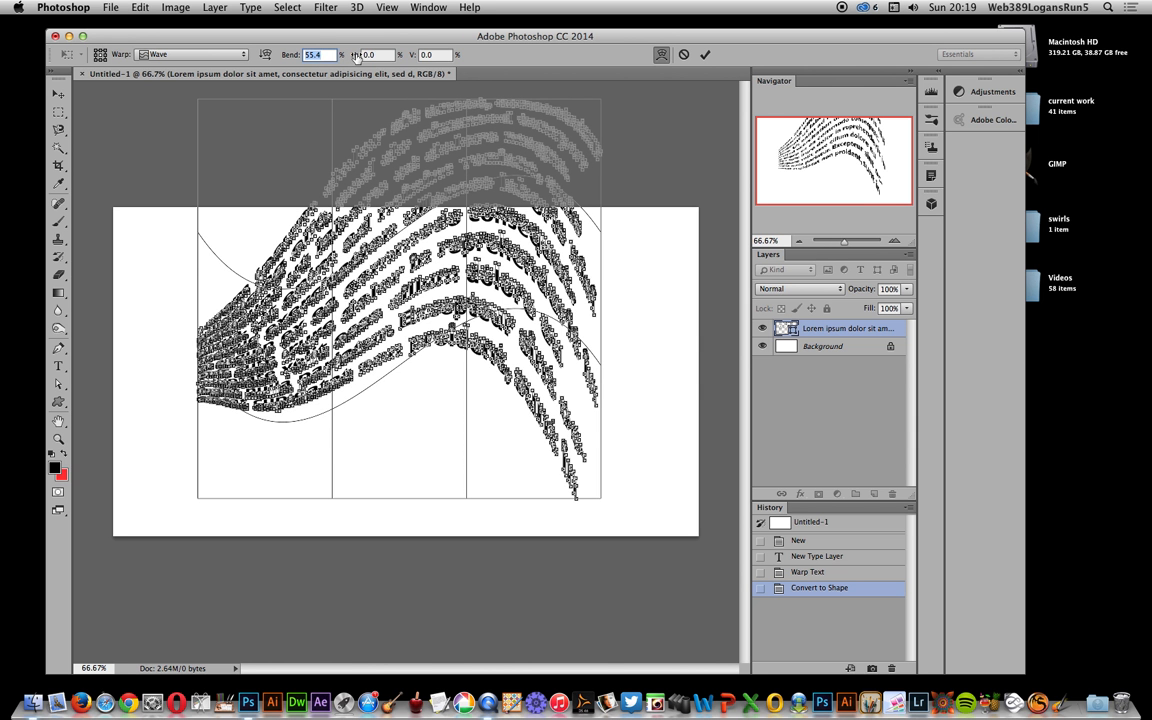
pyautogui.moveTo(355, 56); pyautogui.dragTo(724, 55)
pyautogui.click(706, 56)
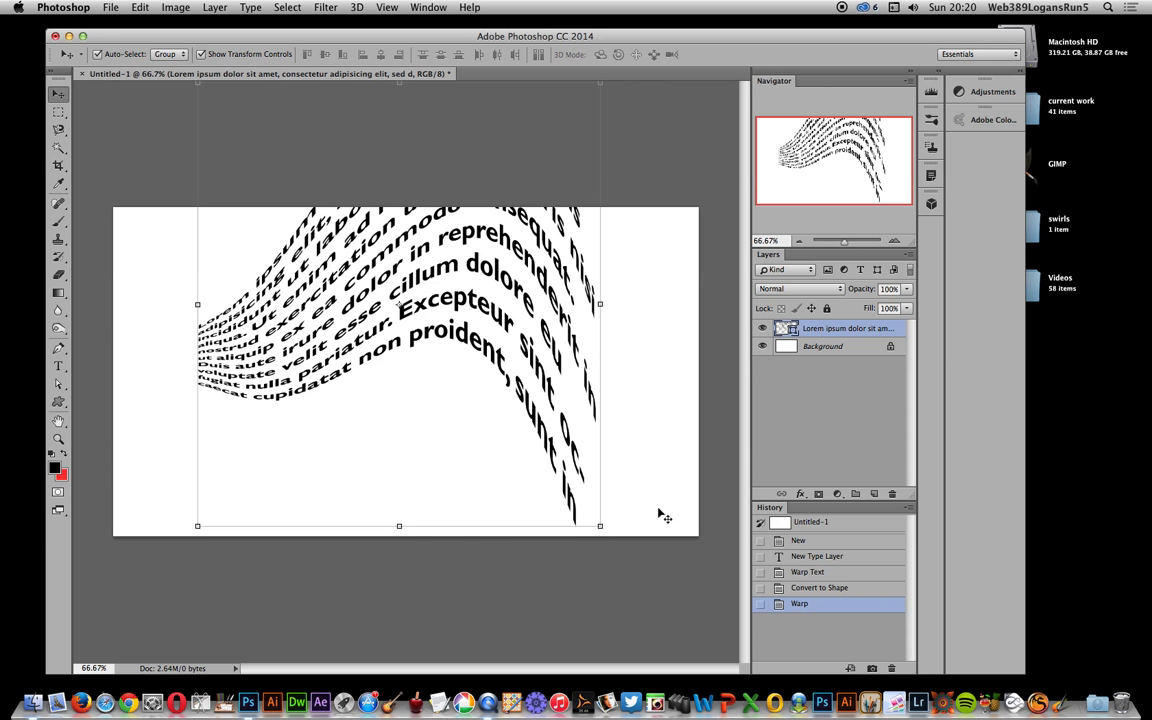
# Step: Rotate the text shape about 38.6° clockwise and reshape it with a custom mesh warp, pulling the left area down and the right area up
pyautogui.moveTo(604, 540); pyautogui.dragTo(400, 589)
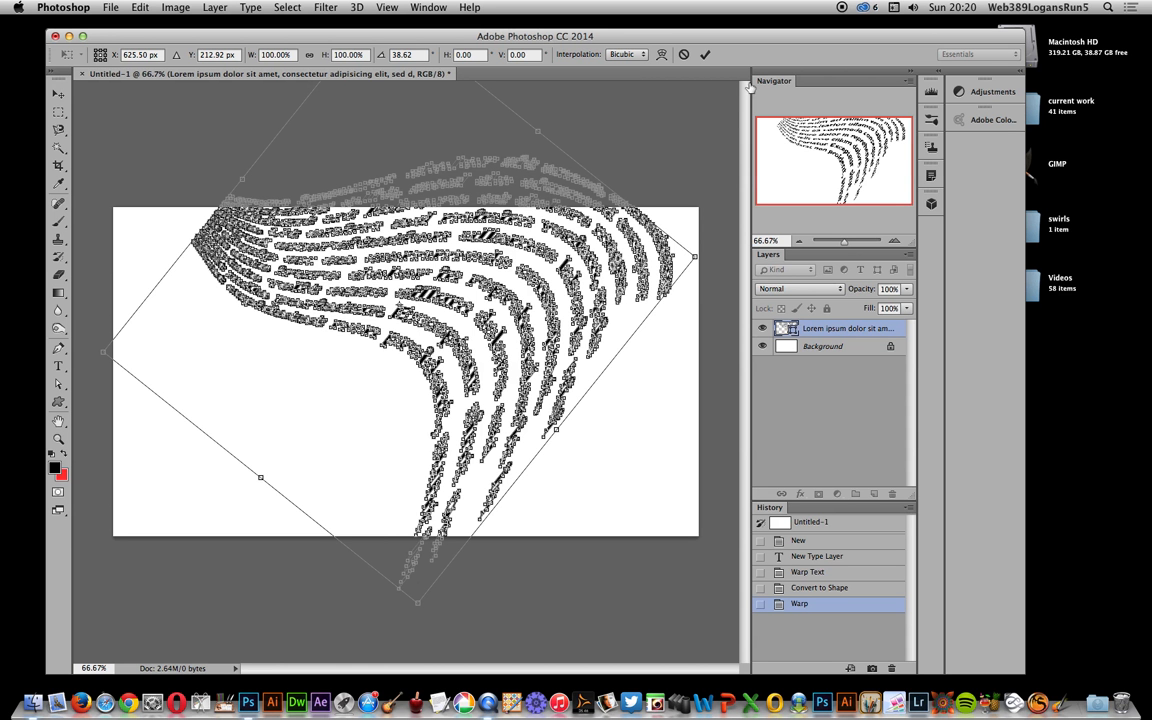
pyautogui.click(705, 54)
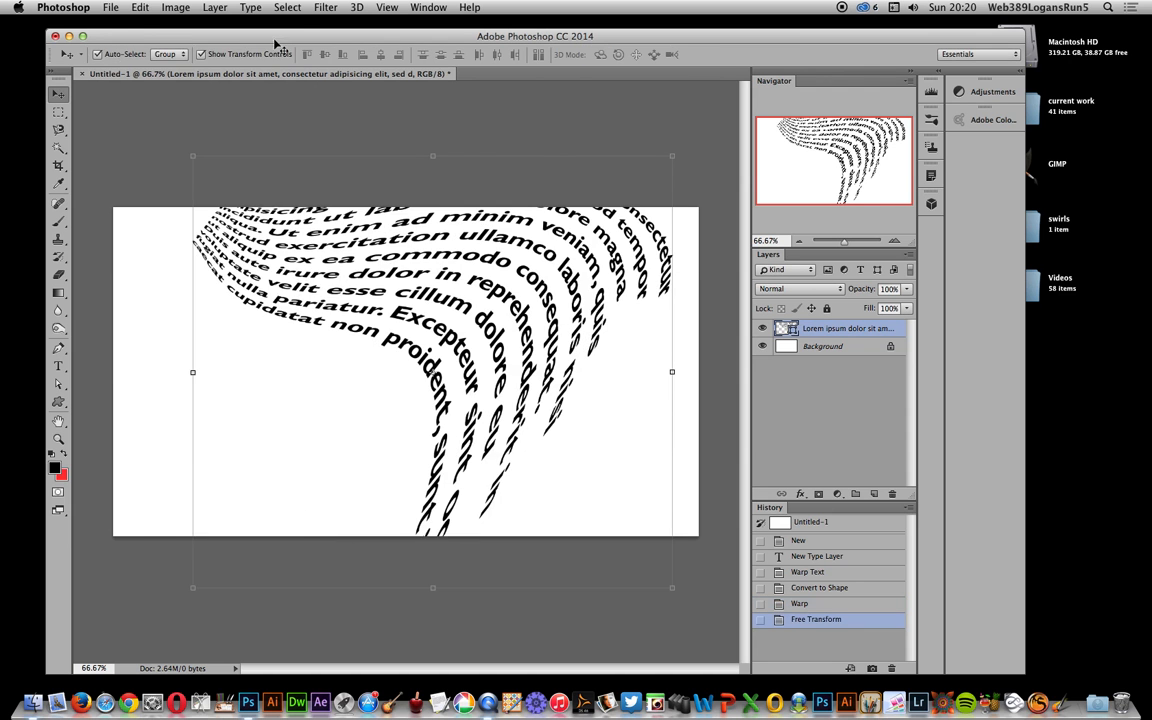
pyautogui.click(141, 8)
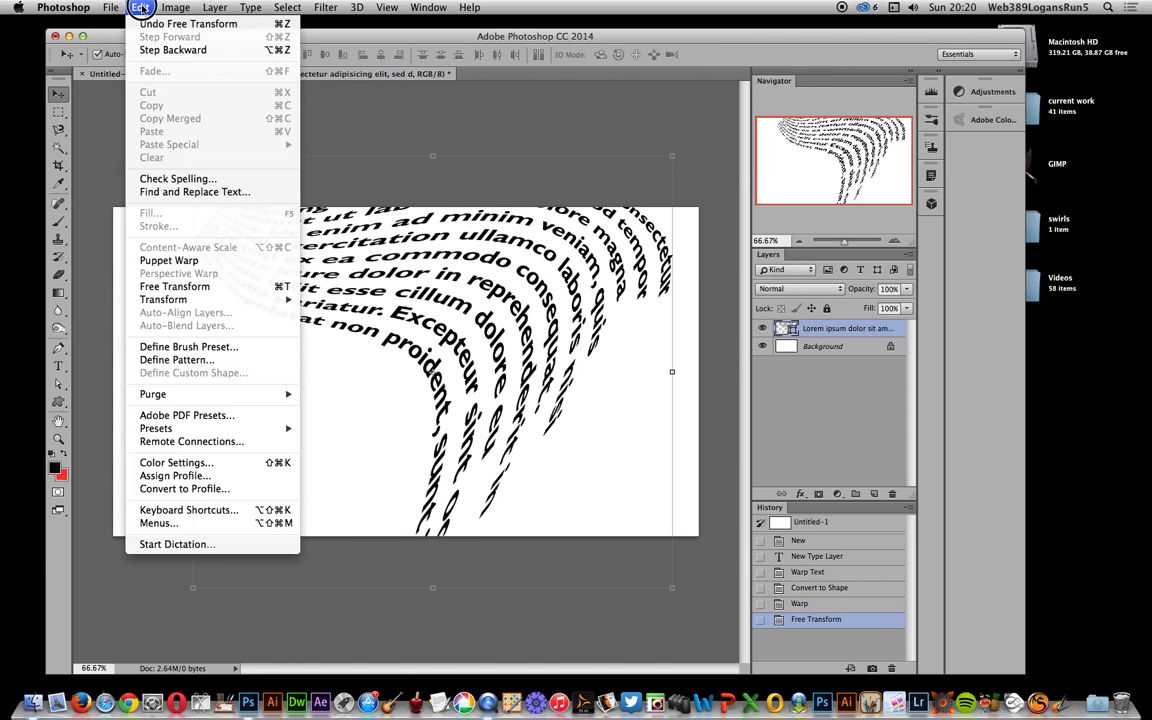
pyautogui.moveTo(275, 299)
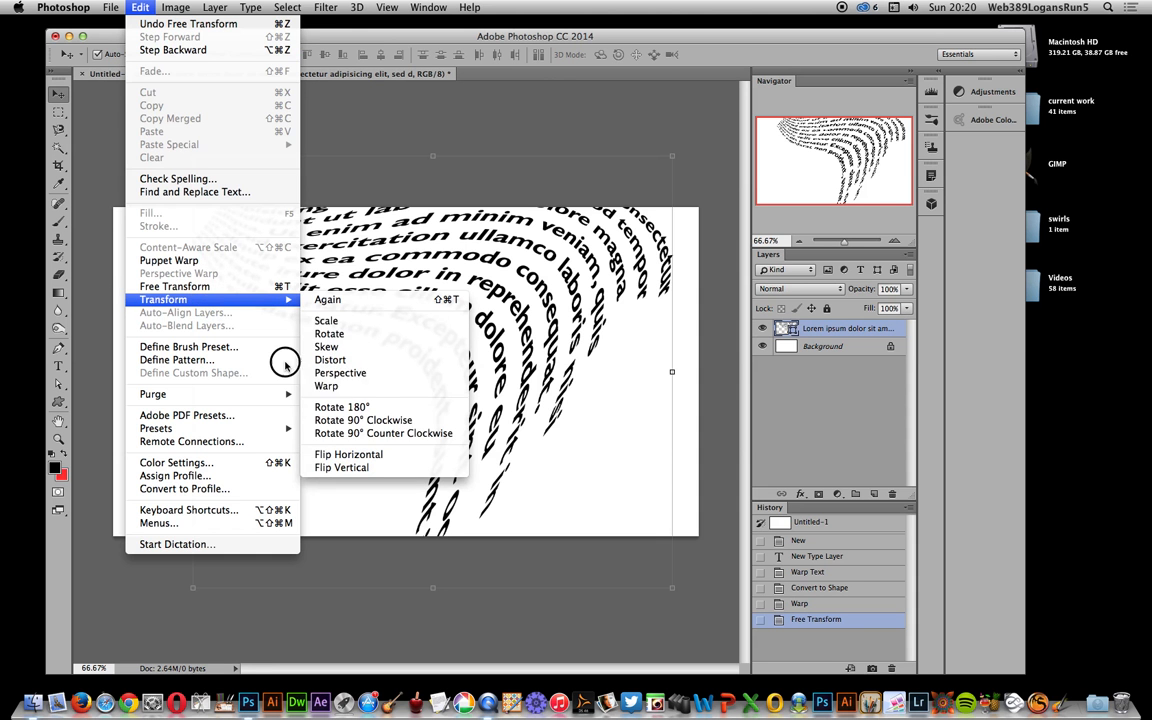
pyautogui.click(325, 386)
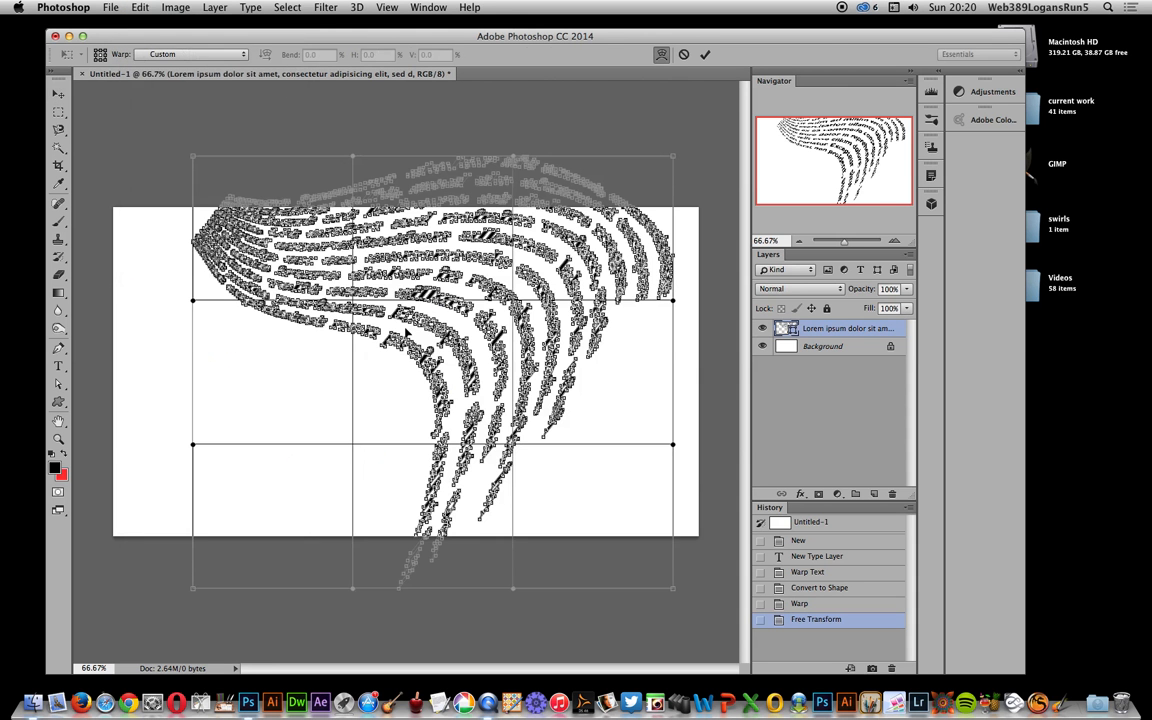
pyautogui.moveTo(341, 325); pyautogui.dragTo(278, 457)
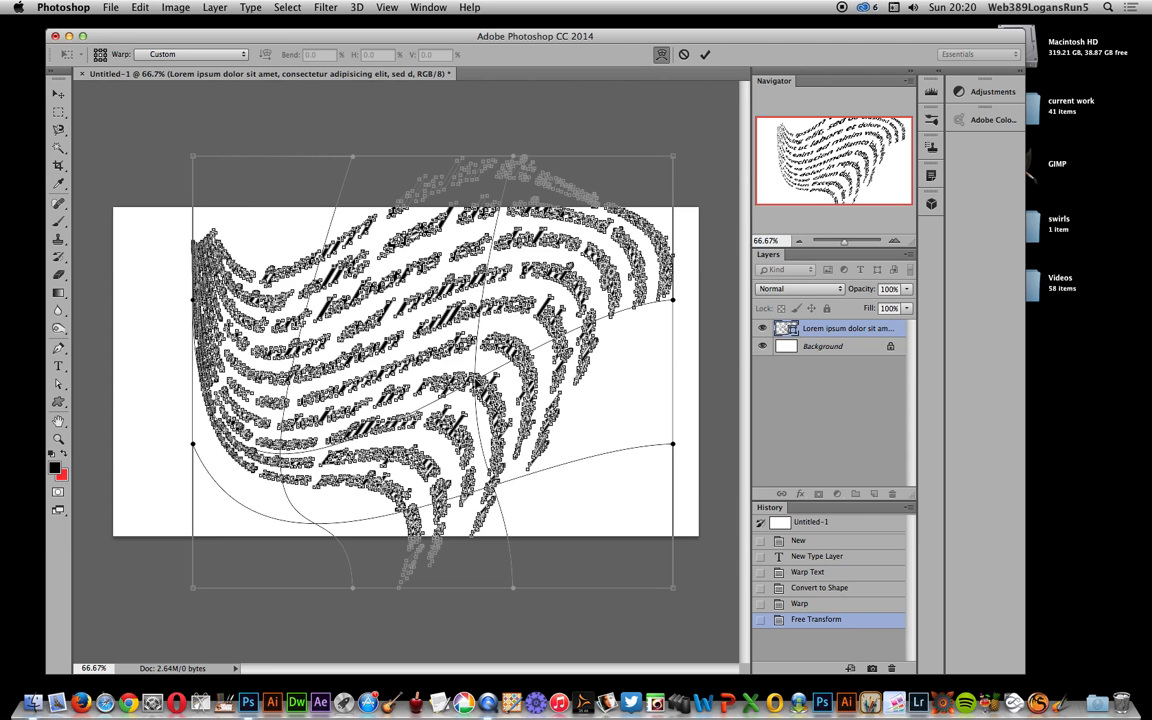
pyautogui.moveTo(440, 263); pyautogui.dragTo(506, 270)
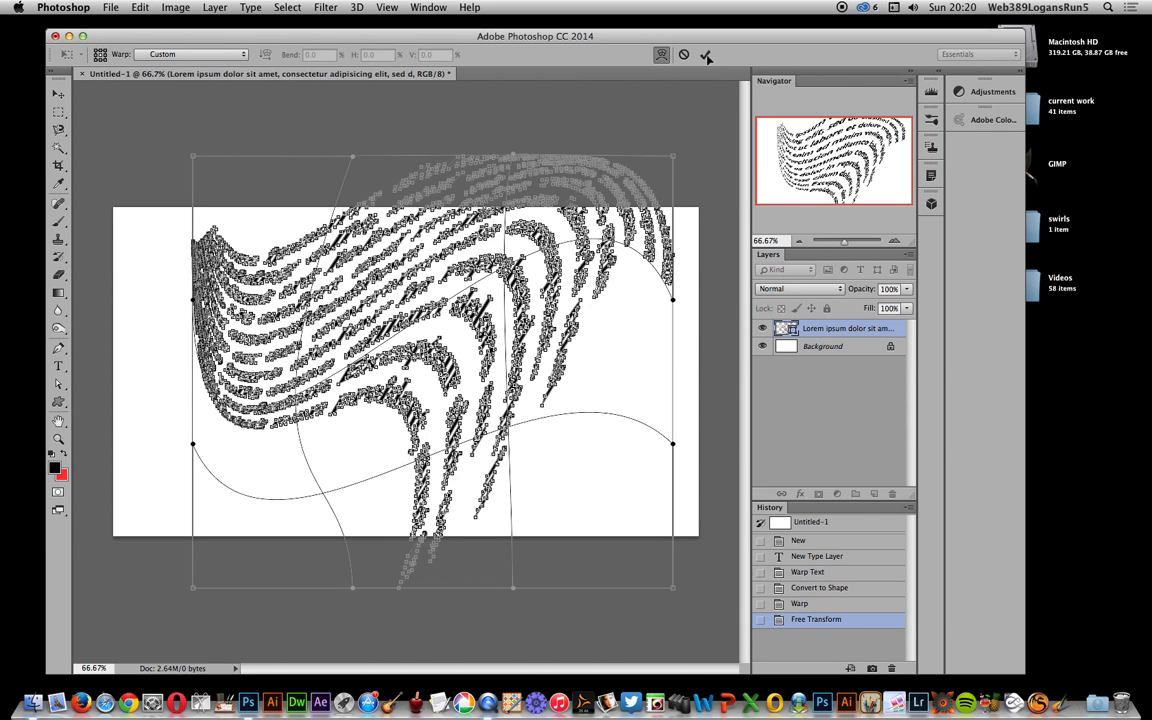
pyautogui.click(707, 56)
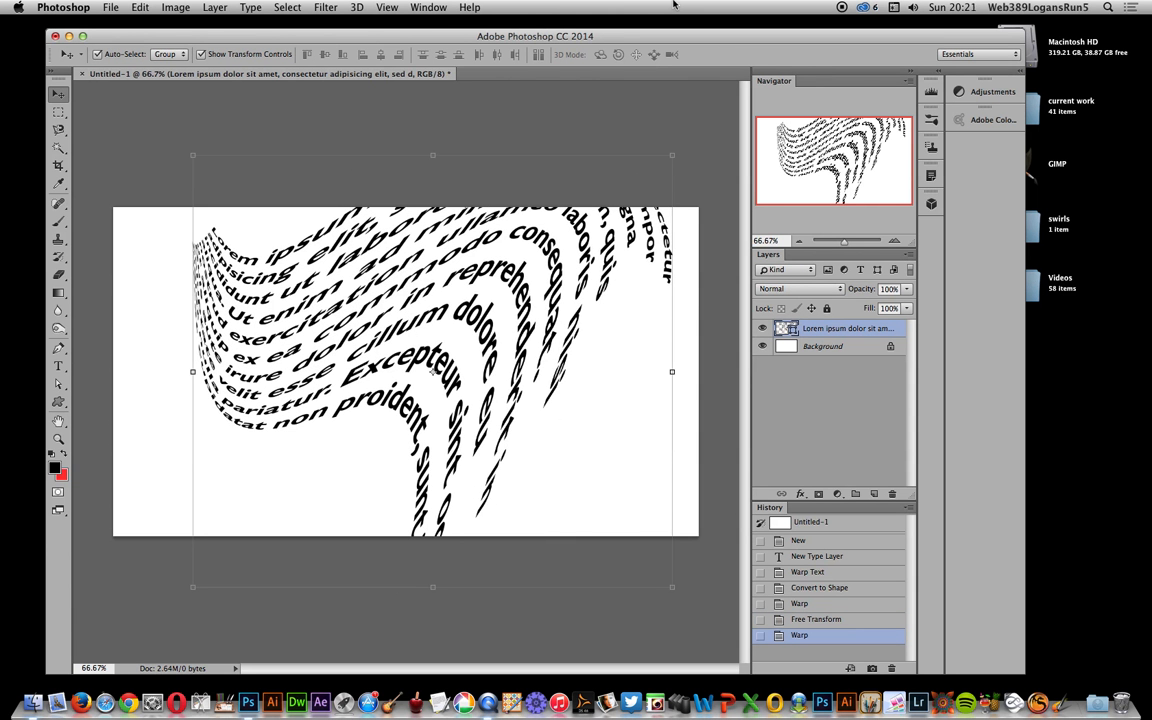
pyautogui.click(430, 8)
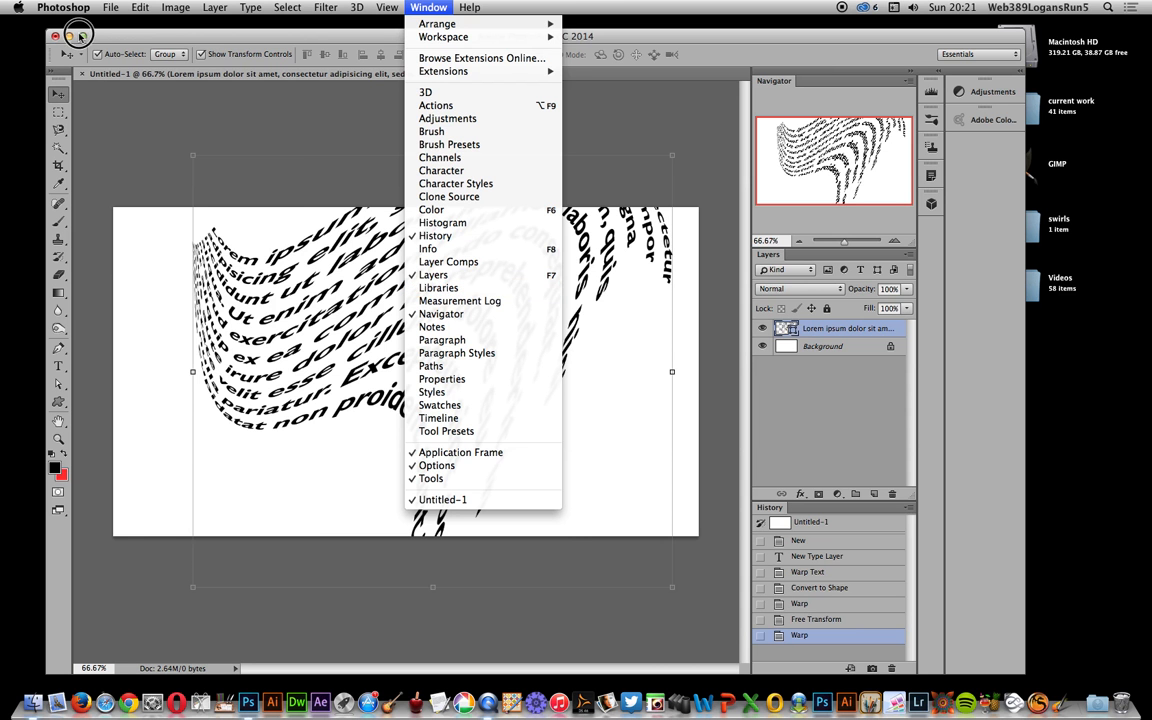
pyautogui.click(160, 8)
pyautogui.moveTo(133, 10)
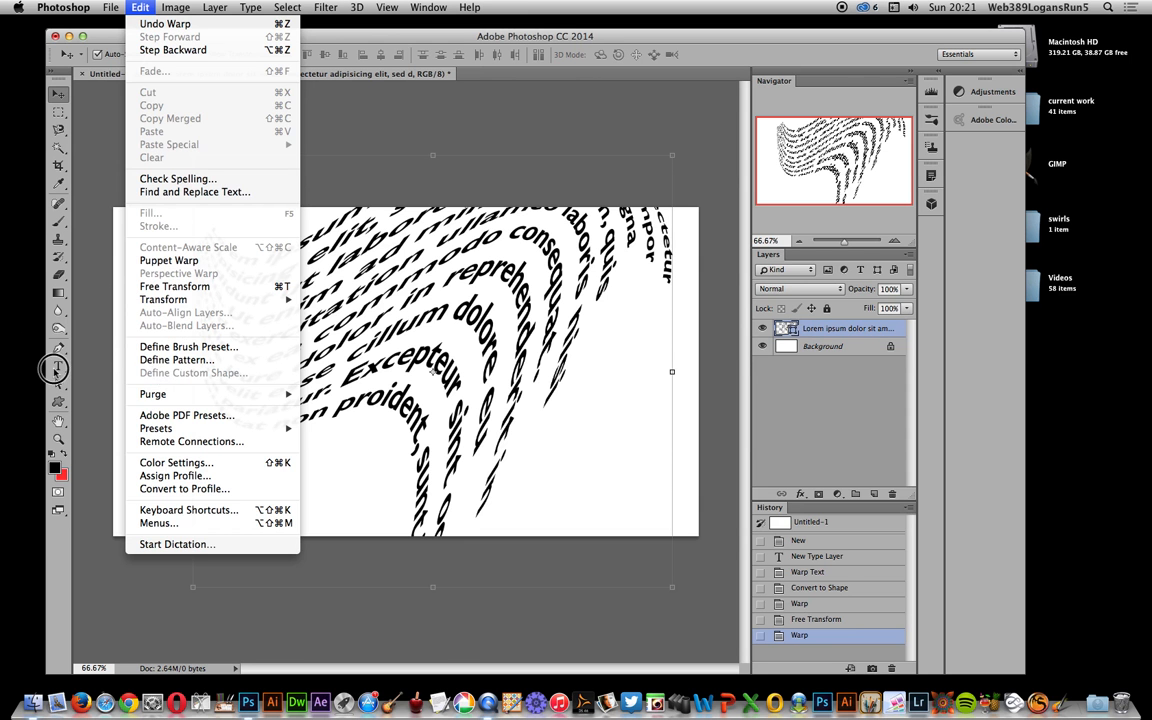
# Step: Select all paths of the warped text shape with the Path Selection tool and define them as a custom shape
pyautogui.click(58, 401)
pyautogui.moveTo(58, 384); pyautogui.dragTo(100, 360)
pyautogui.click(143, 320)
pyautogui.moveTo(138, 98)
pyautogui.mouseDown()
pyautogui.moveTo(373, 301)
pyautogui.moveTo(656, 489)
pyautogui.moveTo(731, 571)
pyautogui.moveTo(731, 609)
pyautogui.mouseUp()
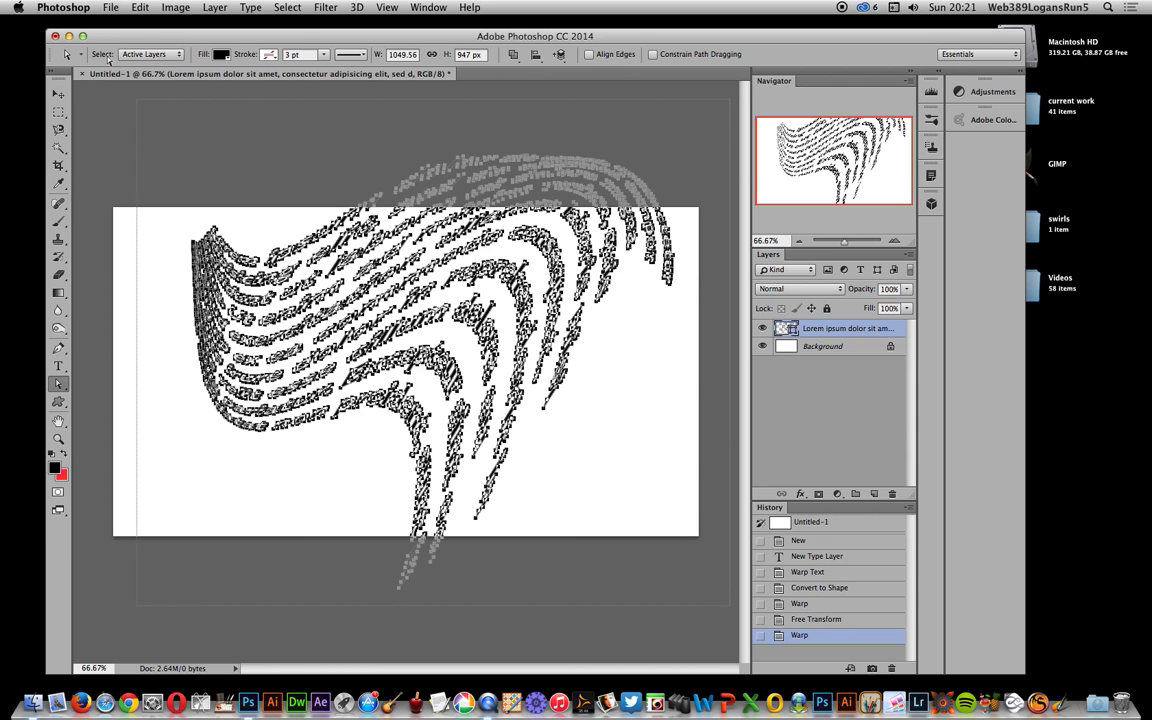
pyautogui.click(143, 8)
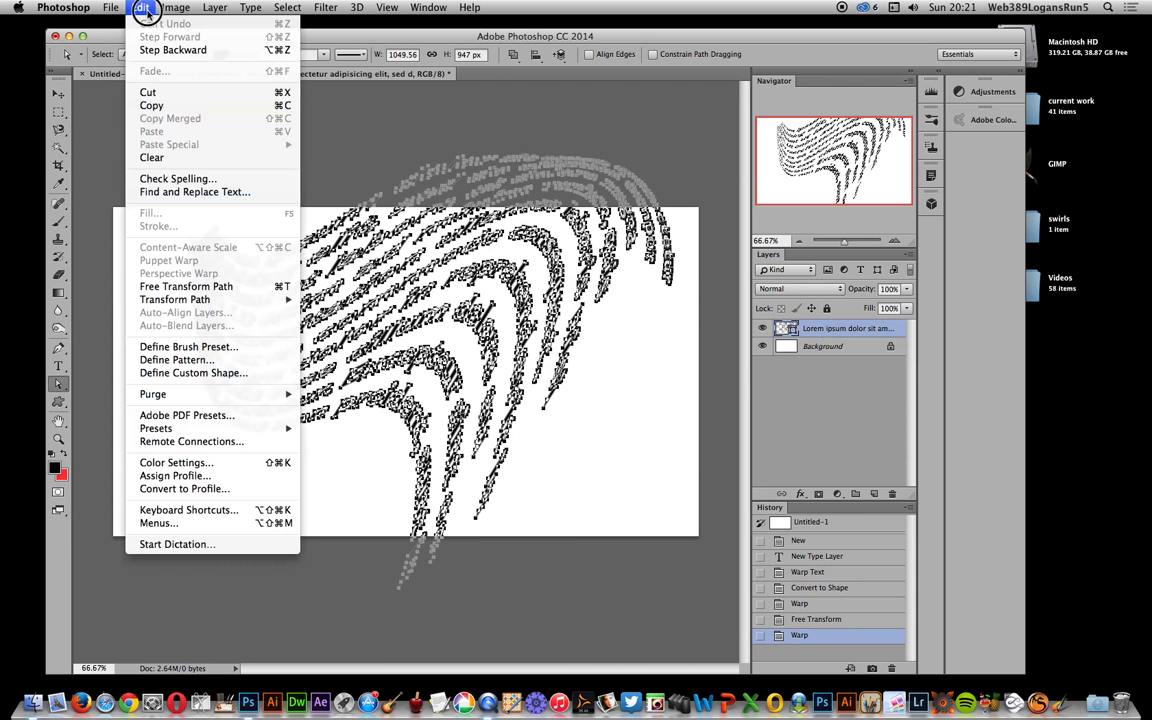
pyautogui.click(210, 375)
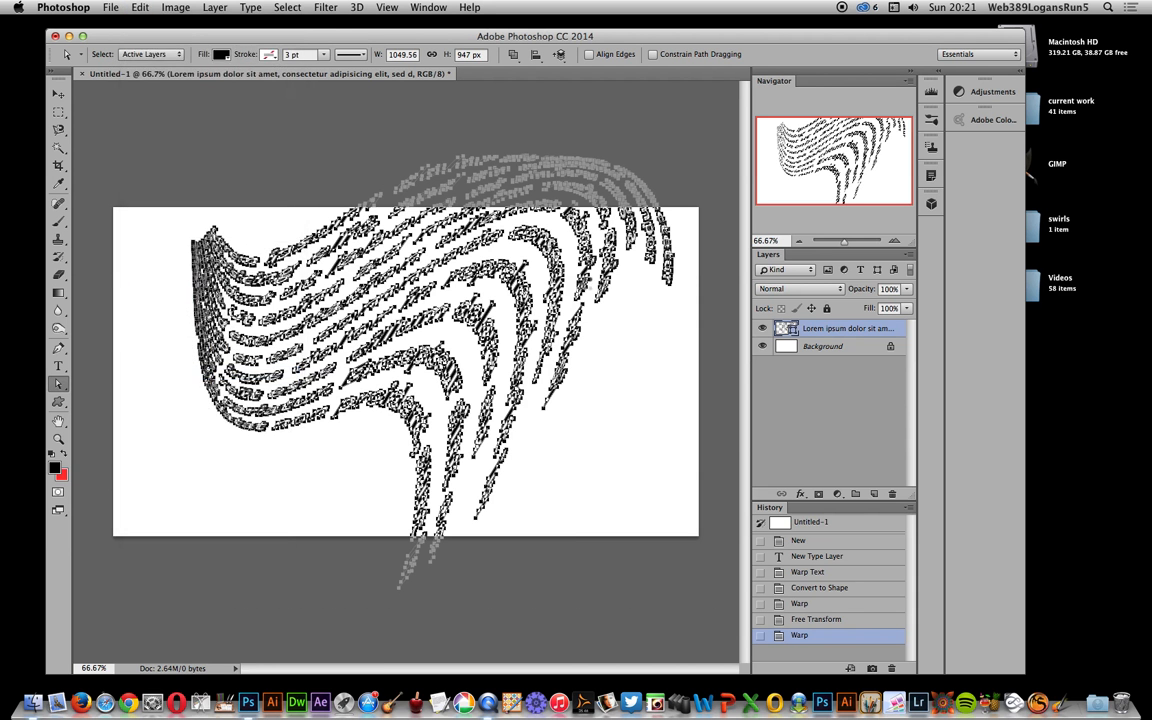